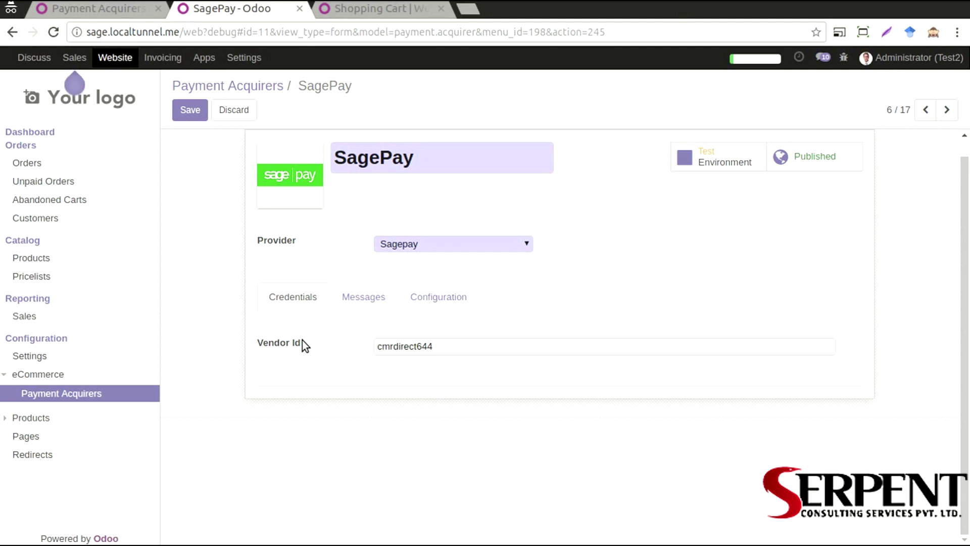
Step: Point out the Vendor Id field, then review the acquirer's customer message texts
{"action": "left_click_drag", "start_coordinate": [302, 341], "coordinate": [265, 344]}
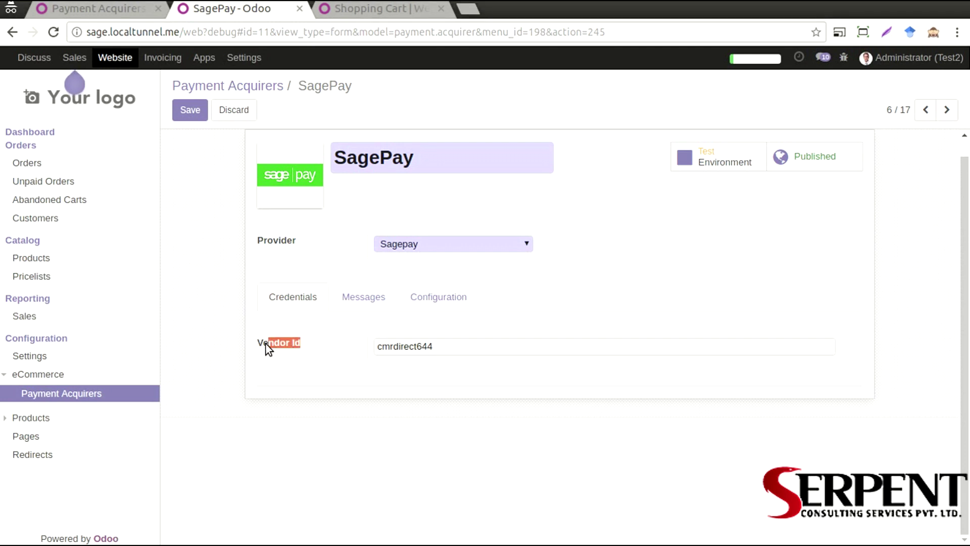
{"action": "left_click", "coordinate": [311, 350]}
{"action": "left_click", "coordinate": [362, 300]}
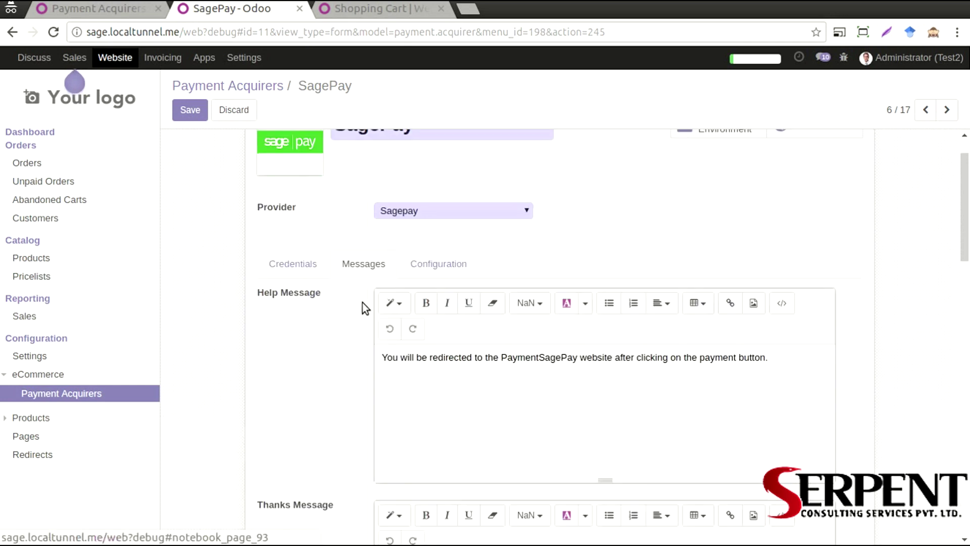
{"action": "scroll", "coordinate": [316, 329], "scroll_direction": "down", "scroll_amount": 4}
{"action": "scroll", "coordinate": [316, 330], "scroll_direction": "down", "scroll_amount": 12}
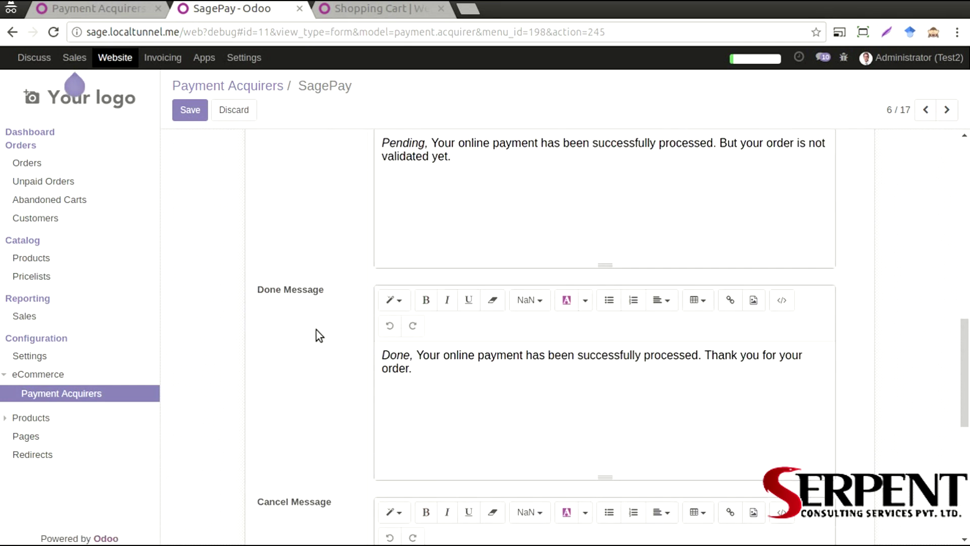
{"action": "scroll", "coordinate": [317, 329], "scroll_direction": "up", "scroll_amount": 9}
{"action": "scroll", "coordinate": [317, 330], "scroll_direction": "up", "scroll_amount": 5}
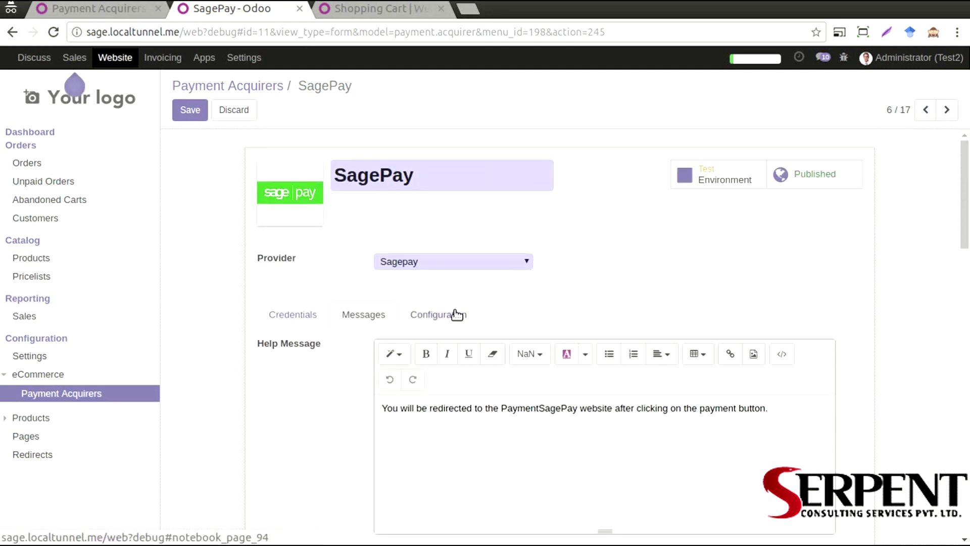
Step: Show the SagePay configuration: Bank (USD) journal, sagepay_form template, redirection payment flow
{"action": "left_click", "coordinate": [457, 314]}
{"action": "scroll", "coordinate": [278, 223], "scroll_direction": "down", "scroll_amount": 2}
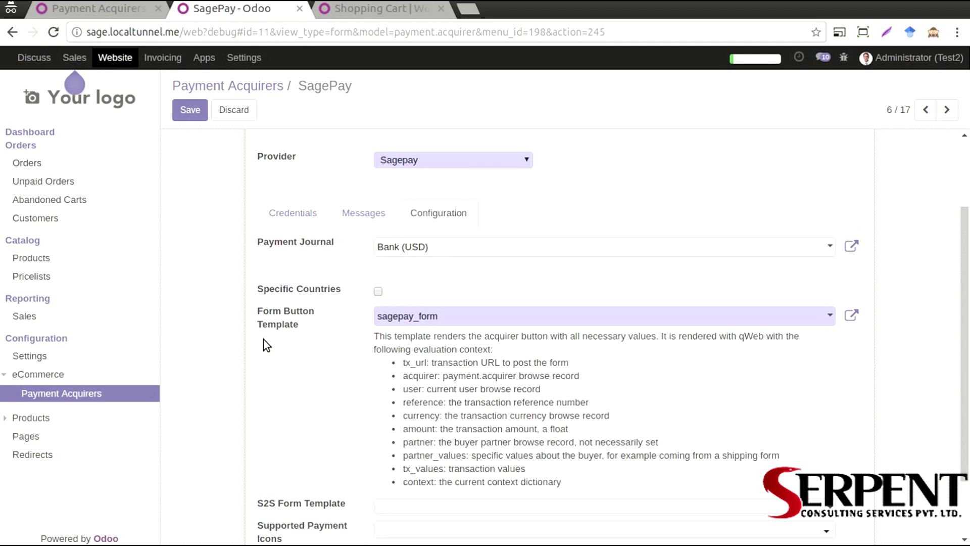
{"action": "scroll", "coordinate": [232, 335], "scroll_direction": "down", "scroll_amount": 3}
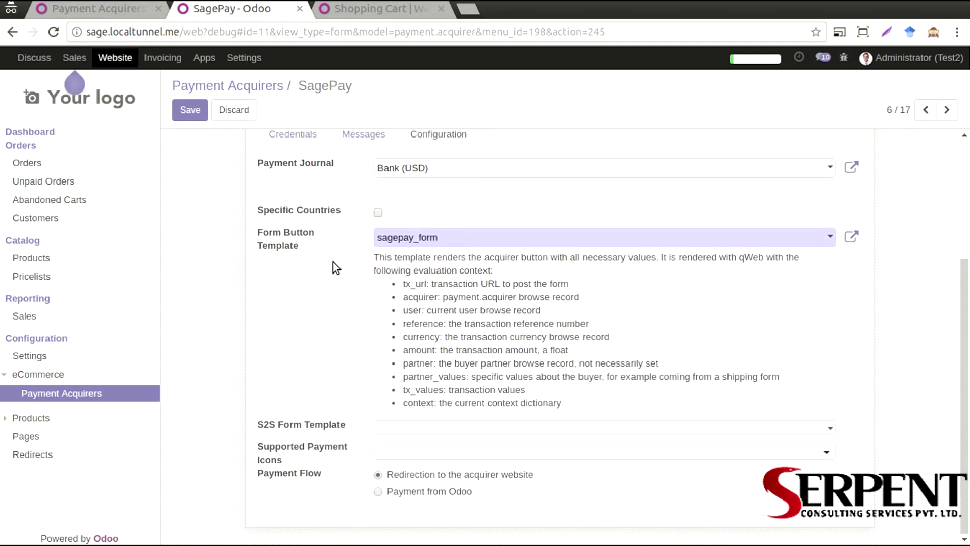
Step: Inspect the sagepay_form template details, then set Payment Flow to Payment from Odoo
{"action": "left_click", "coordinate": [852, 236]}
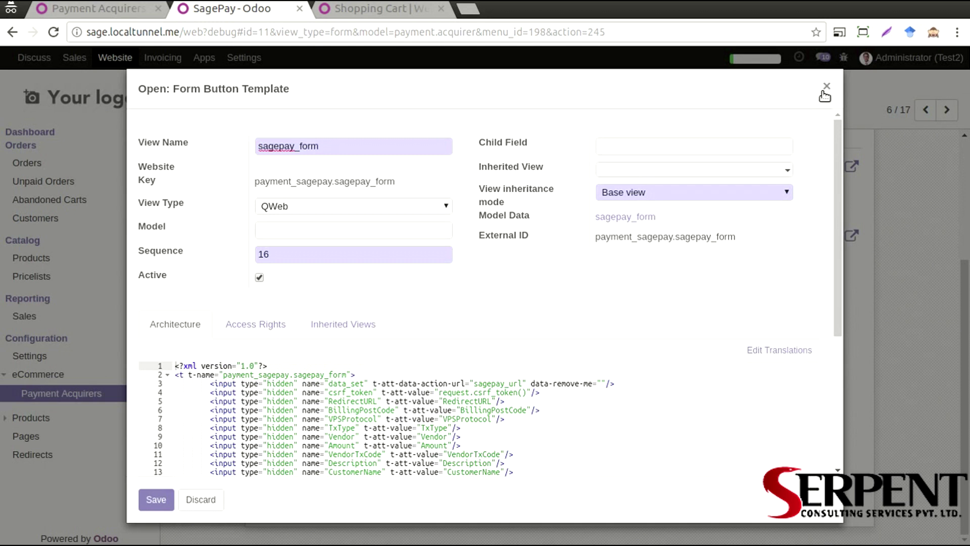
{"action": "left_click", "coordinate": [826, 87]}
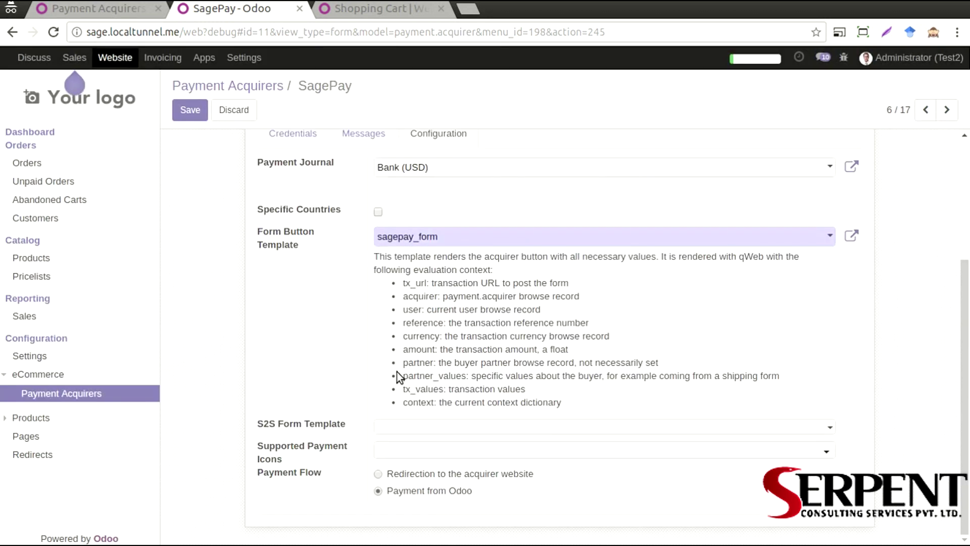
{"action": "scroll", "coordinate": [332, 353], "scroll_direction": "up", "scroll_amount": 4}
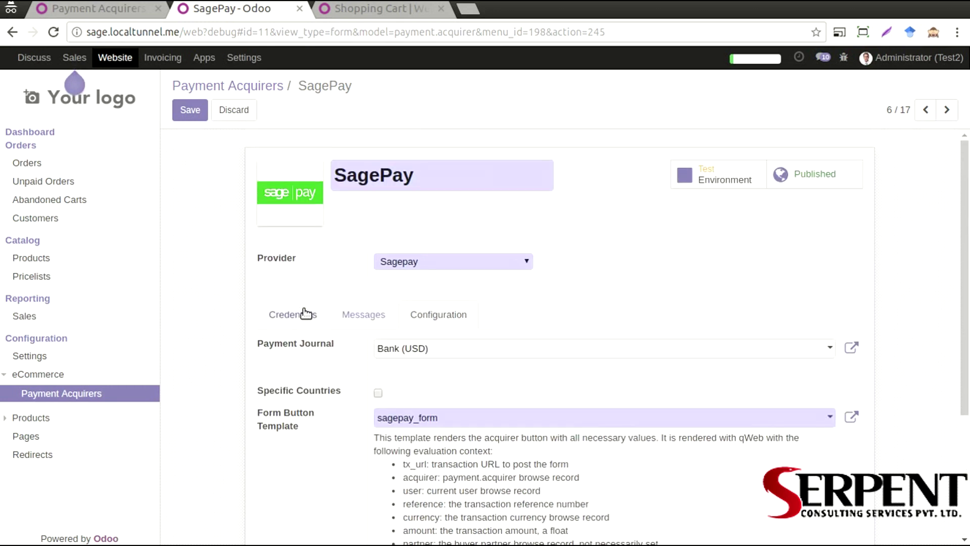
{"action": "left_click", "coordinate": [304, 314]}
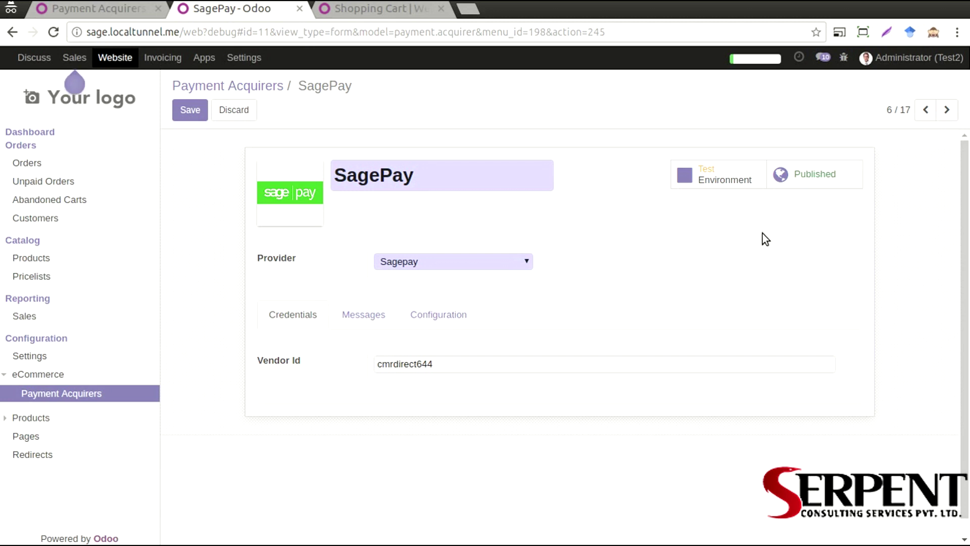
{"action": "left_click", "coordinate": [185, 114]}
{"action": "mouse_move", "coordinate": [264, 160]}
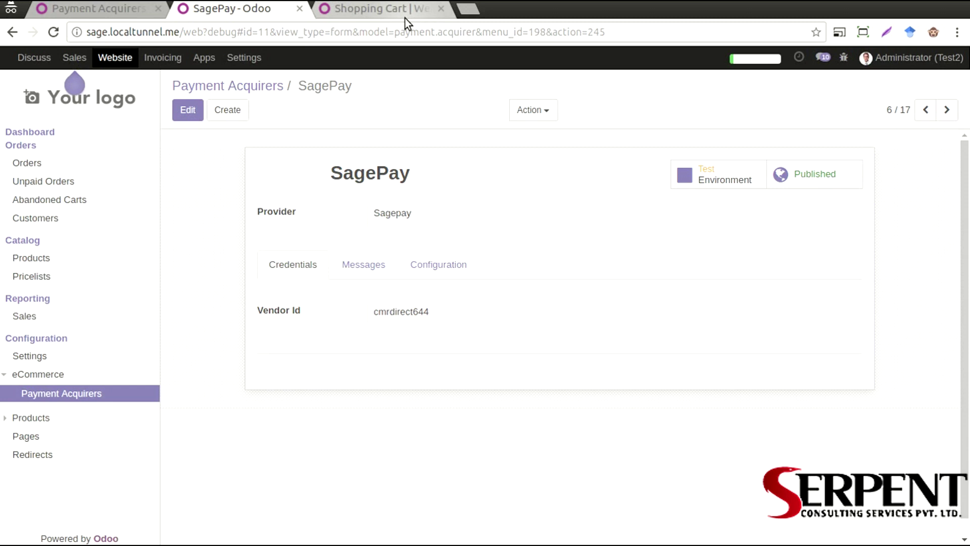
Step: Check out the $47.00 Apple Wireless Keyboard cart and confirm the billing and shipping addresses
{"action": "left_click", "coordinate": [396, 13]}
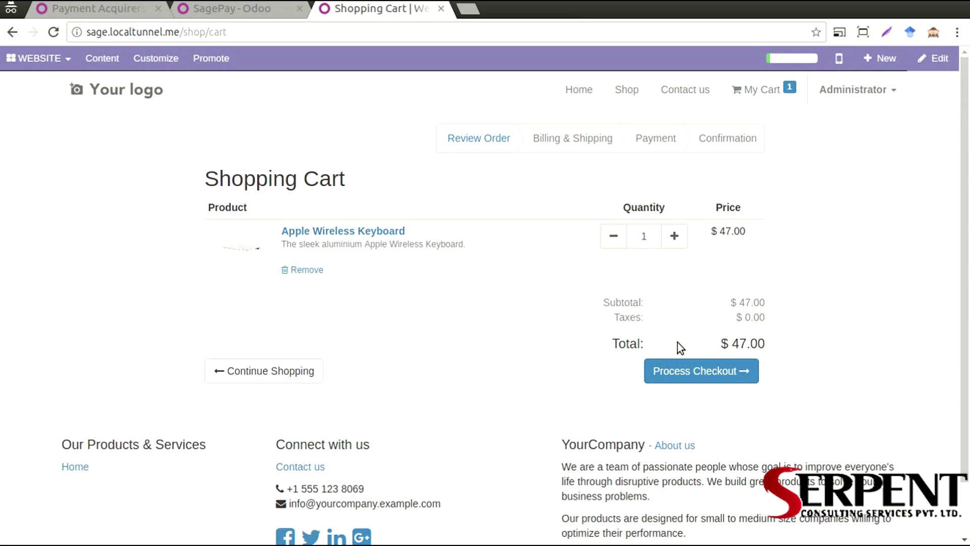
{"action": "left_click", "coordinate": [679, 368]}
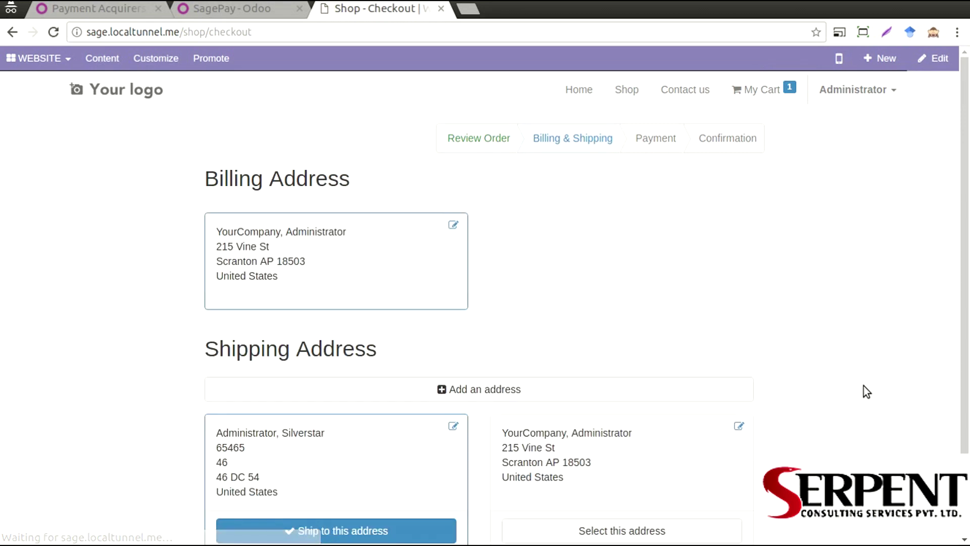
{"action": "scroll", "coordinate": [697, 230], "scroll_direction": "down", "scroll_amount": 2}
{"action": "scroll", "coordinate": [697, 230], "scroll_direction": "down", "scroll_amount": 1}
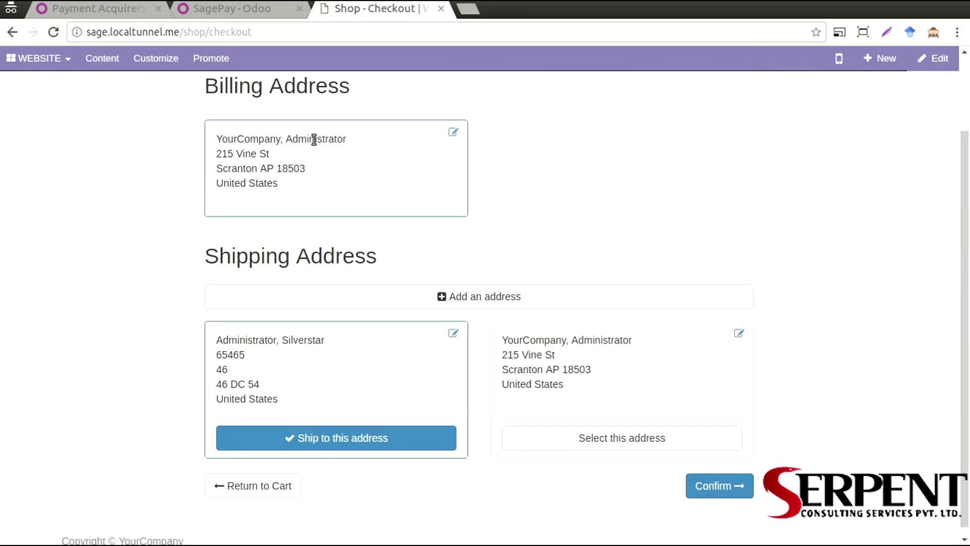
{"action": "scroll", "coordinate": [535, 291], "scroll_direction": "down", "scroll_amount": 1}
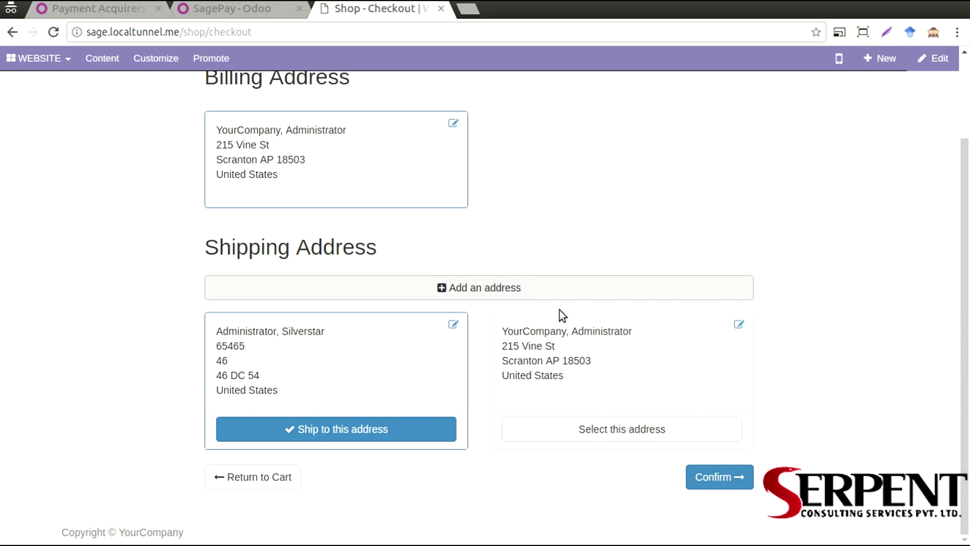
{"action": "left_click", "coordinate": [725, 477]}
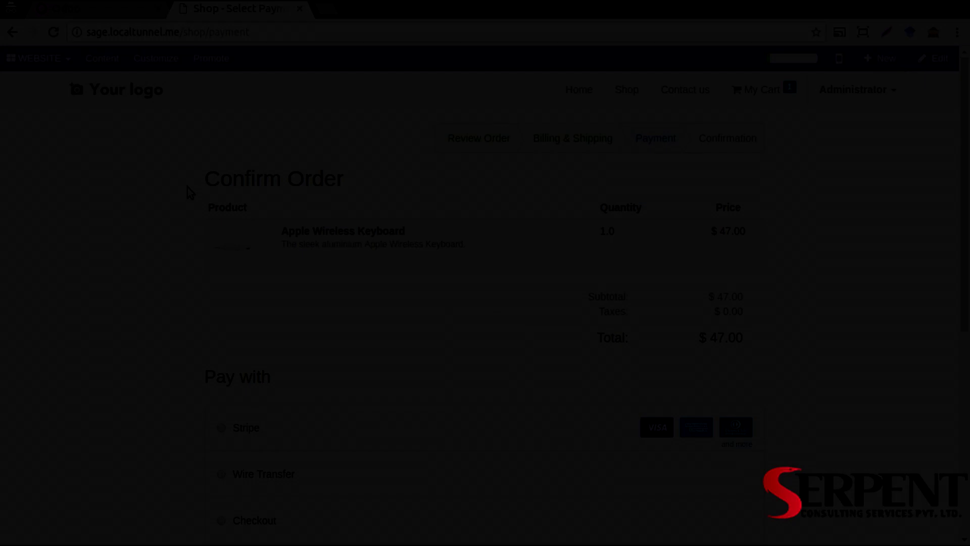
Step: Pay the order with SagePay, reaching Sage Pay's 47.00 USD card selection page
{"action": "scroll", "coordinate": [187, 192], "scroll_direction": "down", "scroll_amount": 2}
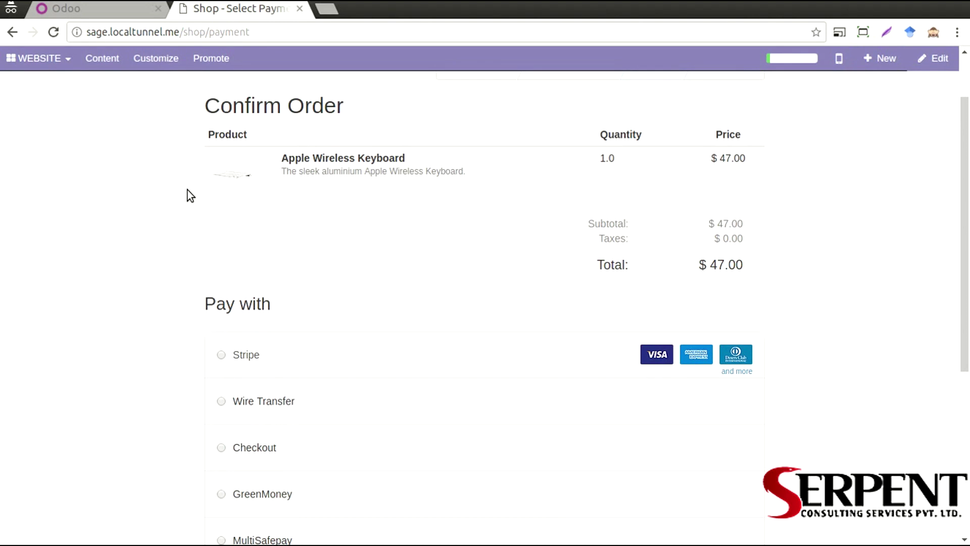
{"action": "scroll", "coordinate": [187, 195], "scroll_direction": "down", "scroll_amount": 3}
{"action": "scroll", "coordinate": [187, 190], "scroll_direction": "down", "scroll_amount": 3}
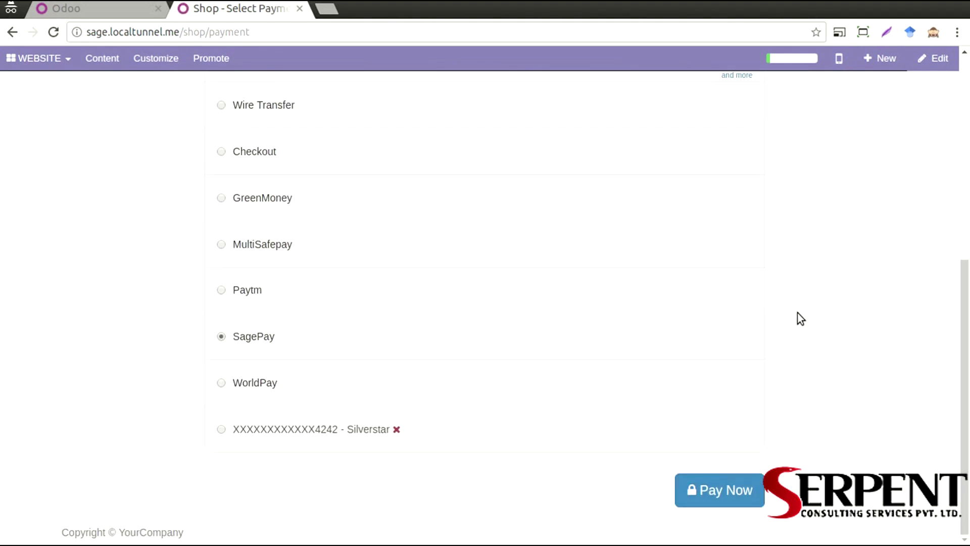
{"action": "left_click", "coordinate": [731, 489]}
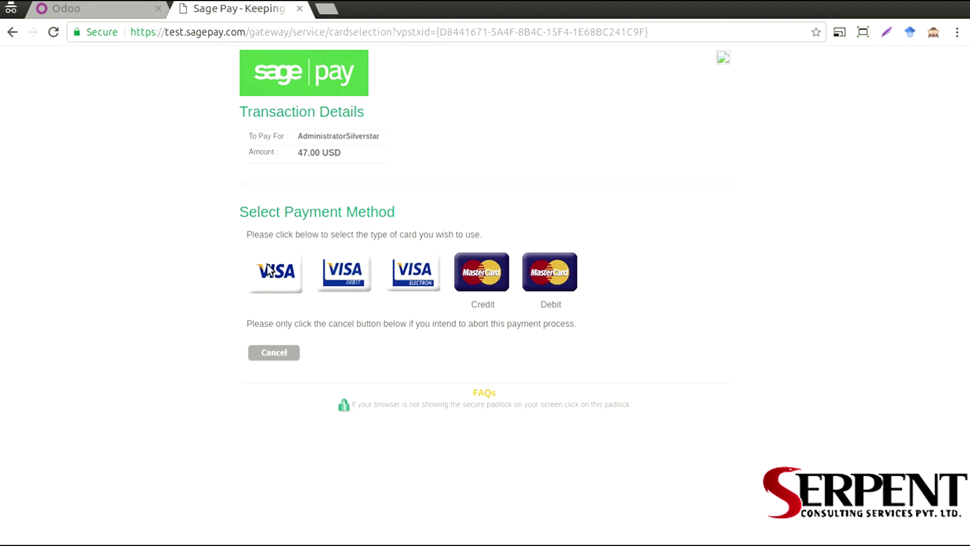
Step: Choose Visa, paste the test card number, and set Valid From 01/2001 and Expiry 12/2023
{"action": "left_click", "coordinate": [270, 271]}
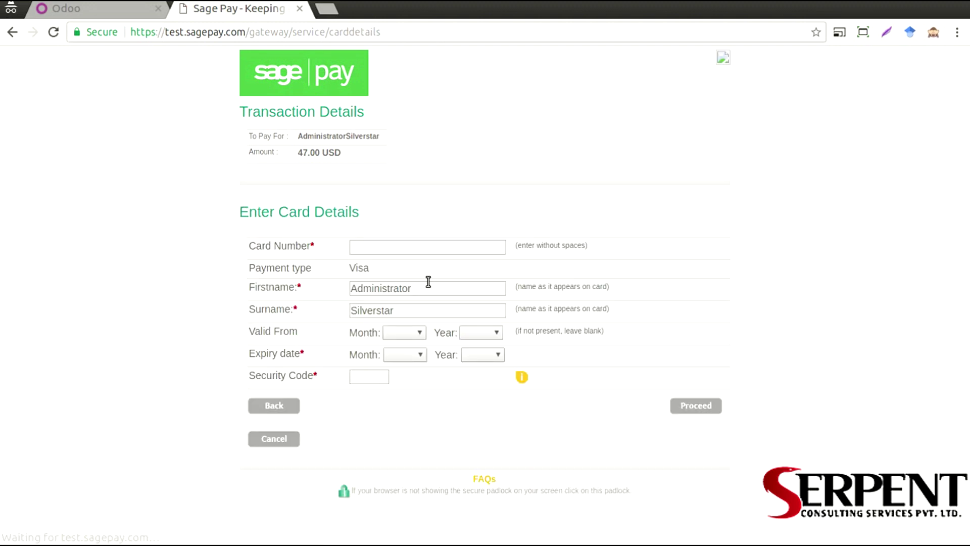
{"action": "left_click", "coordinate": [417, 243]}
{"action": "key", "text": "ctrl+v"}
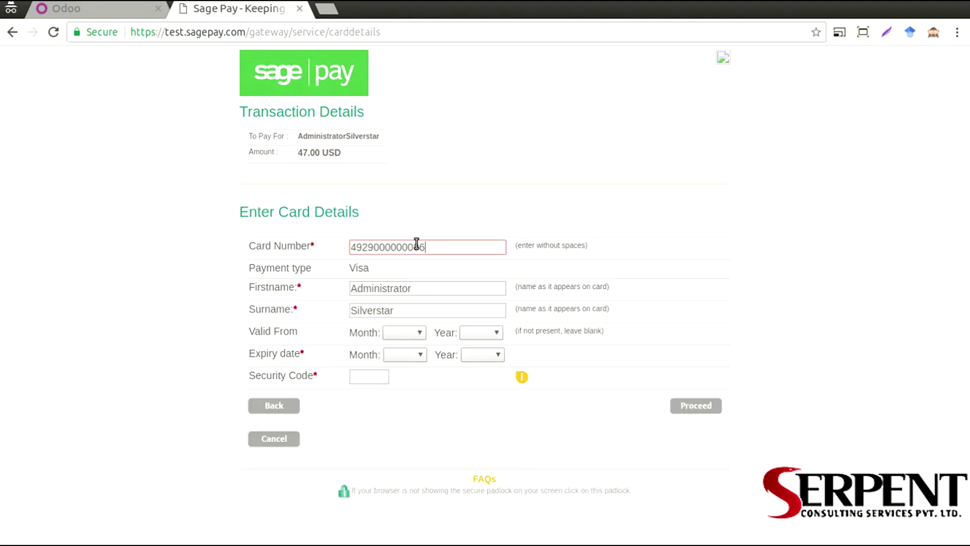
{"action": "left_click", "coordinate": [403, 332]}
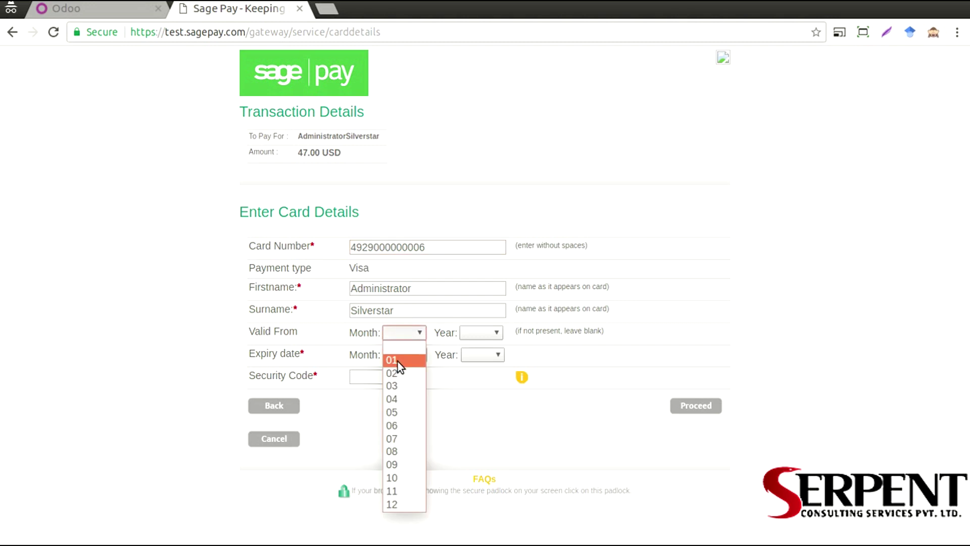
{"action": "left_click", "coordinate": [398, 362]}
{"action": "left_click", "coordinate": [468, 334]}
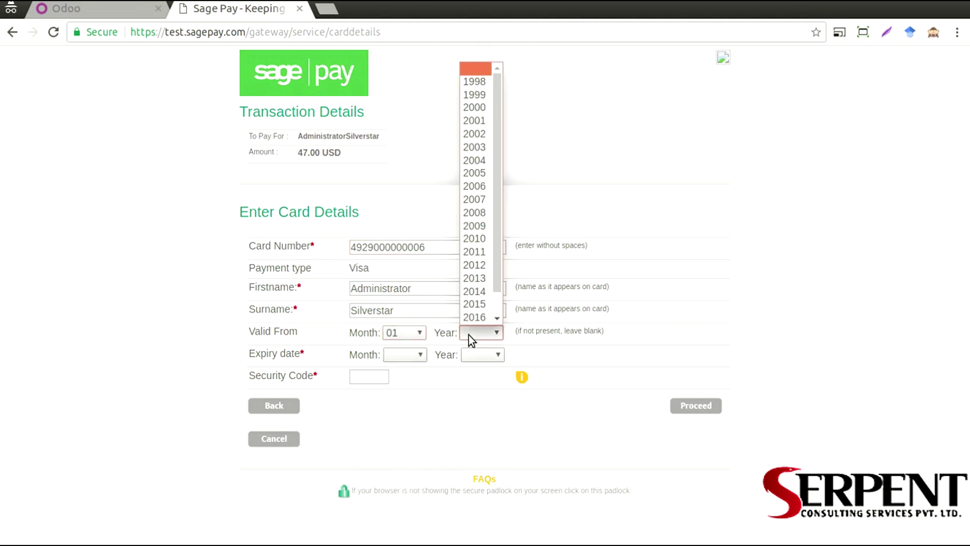
{"action": "left_click", "coordinate": [486, 122]}
{"action": "left_click", "coordinate": [417, 353]}
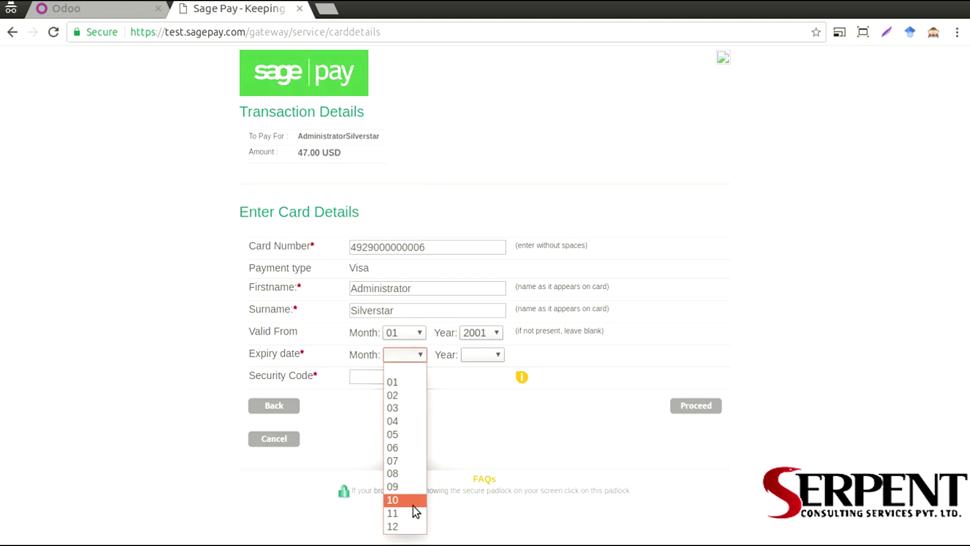
{"action": "left_click", "coordinate": [414, 525]}
{"action": "left_click", "coordinate": [486, 353]}
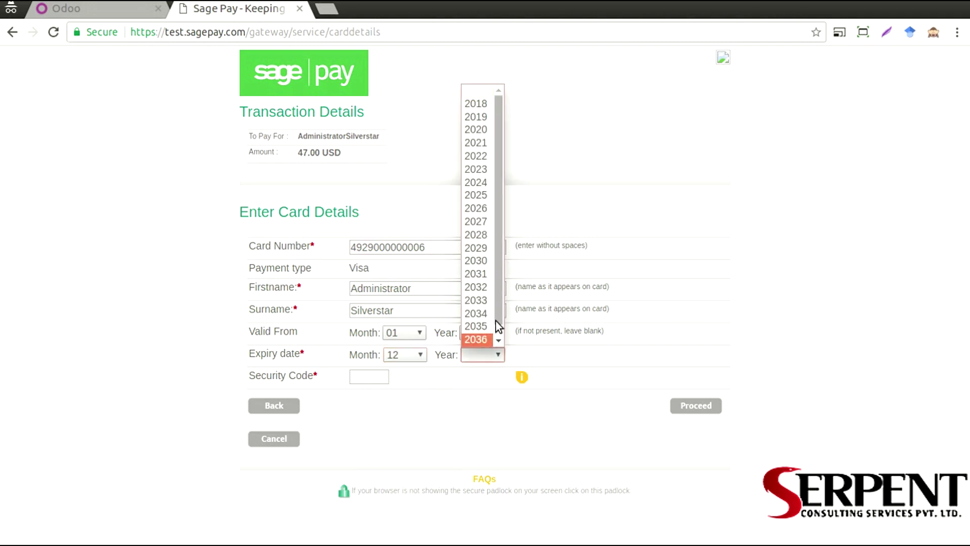
{"action": "left_click", "coordinate": [476, 169]}
{"action": "left_click", "coordinate": [367, 375]}
{"action": "type", "text": "123"}
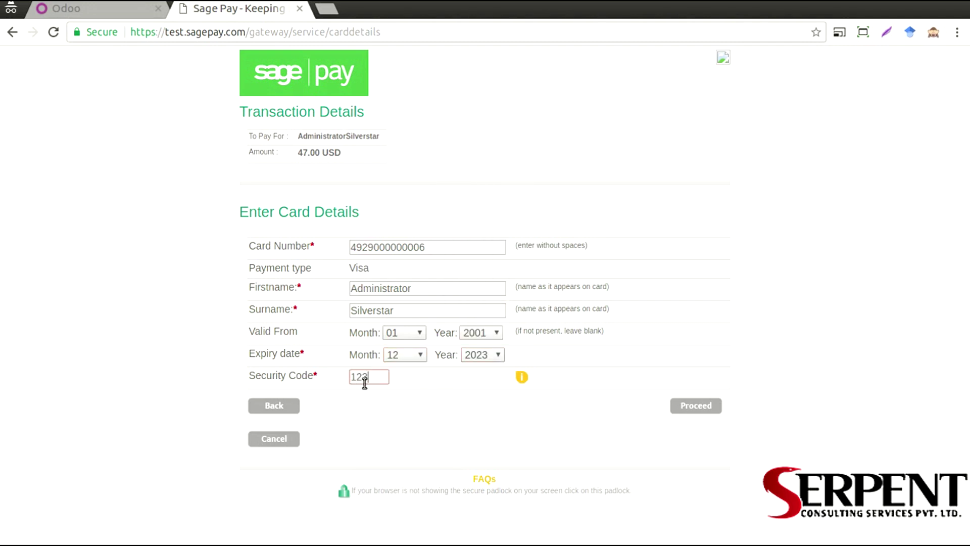
{"action": "left_click", "coordinate": [696, 406]}
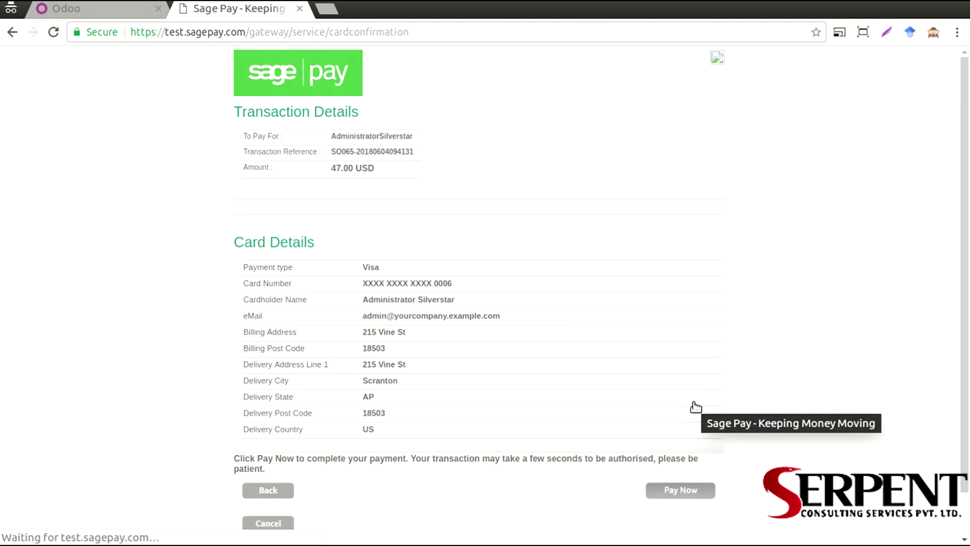
{"action": "left_click", "coordinate": [657, 443]}
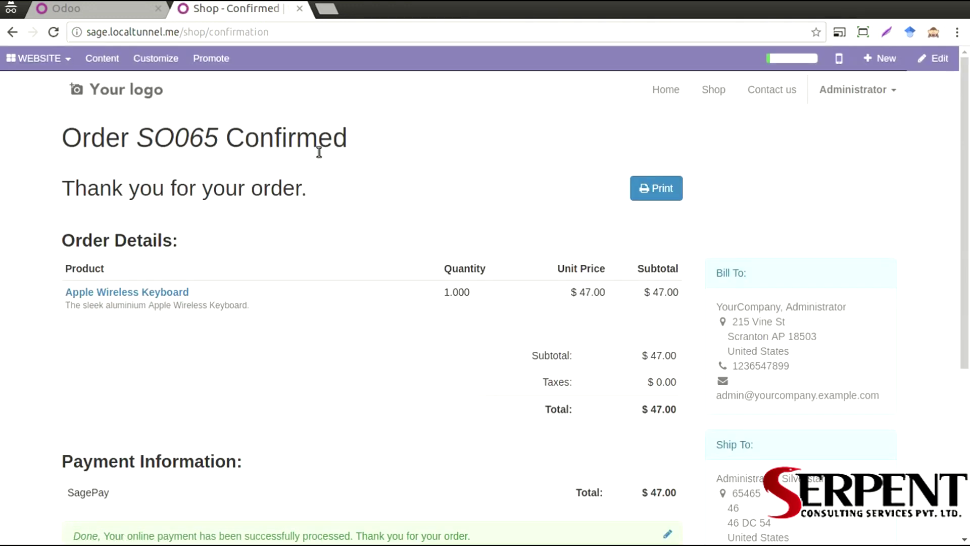
Step: Scroll through the SO065 confirmation page to check the Done payment message
{"action": "scroll", "coordinate": [377, 176], "scroll_direction": "down", "scroll_amount": 5}
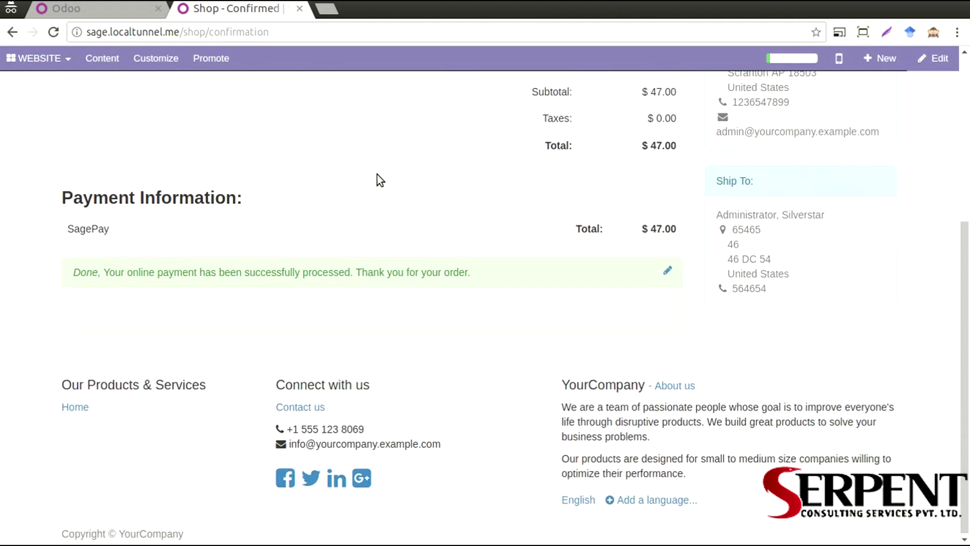
{"action": "scroll", "coordinate": [377, 174], "scroll_direction": "up", "scroll_amount": 5}
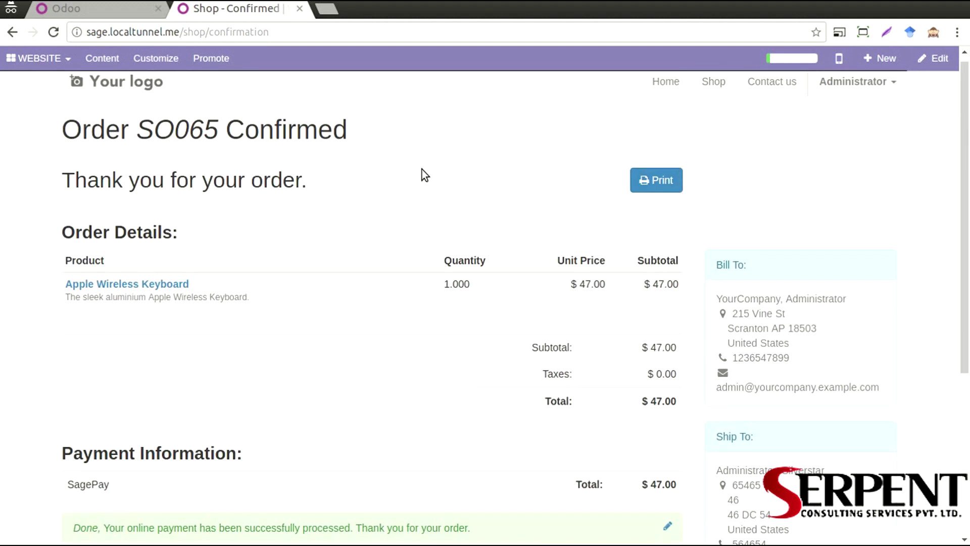
{"action": "scroll", "coordinate": [397, 183], "scroll_direction": "down", "scroll_amount": 5}
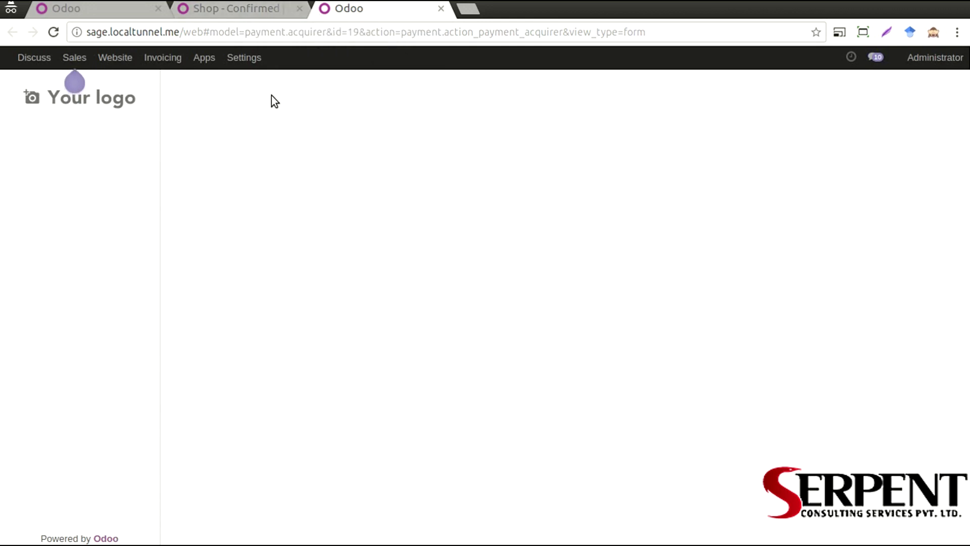
Step: Go back to the first Odoo tab and open SO065 from the Website Orders list
{"action": "key", "text": "ctrl+Tab"}
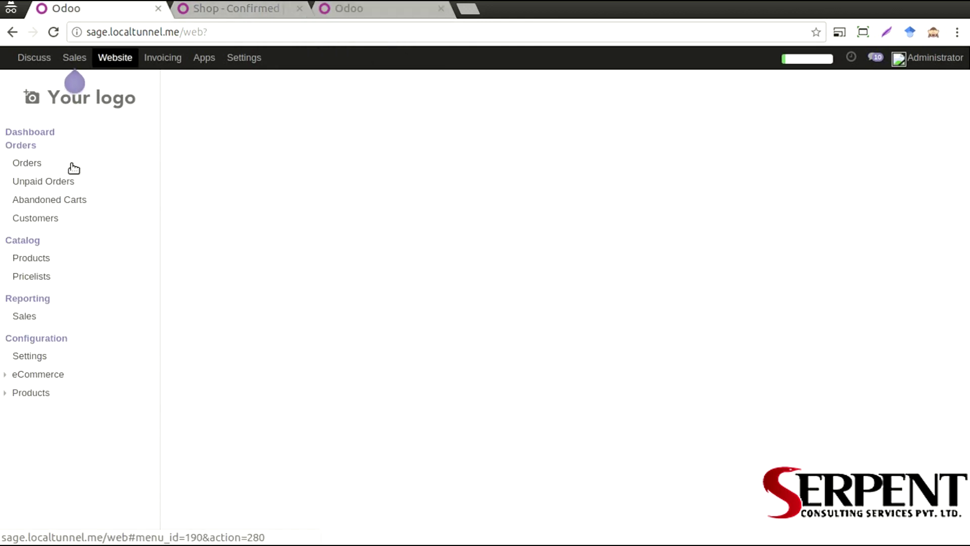
{"action": "left_click", "coordinate": [72, 165]}
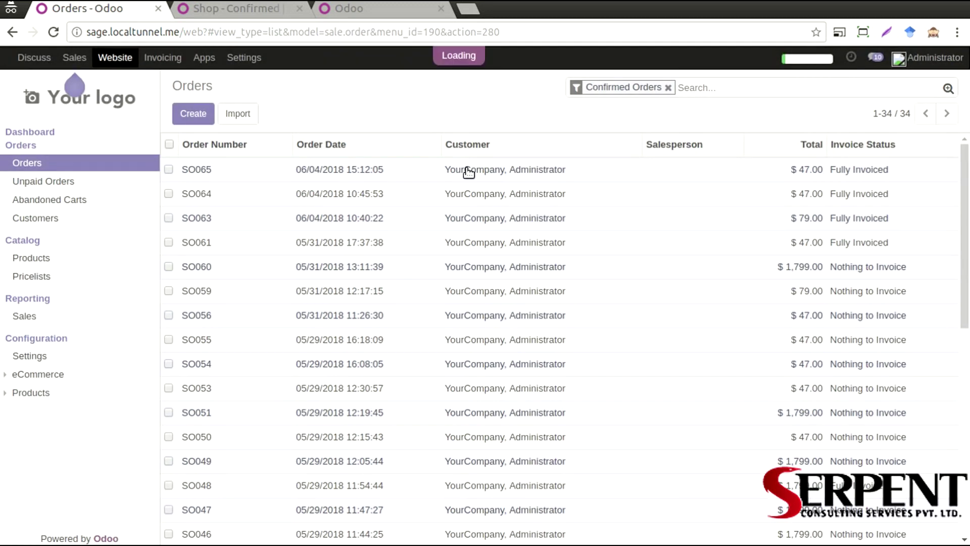
{"action": "left_click", "coordinate": [468, 172]}
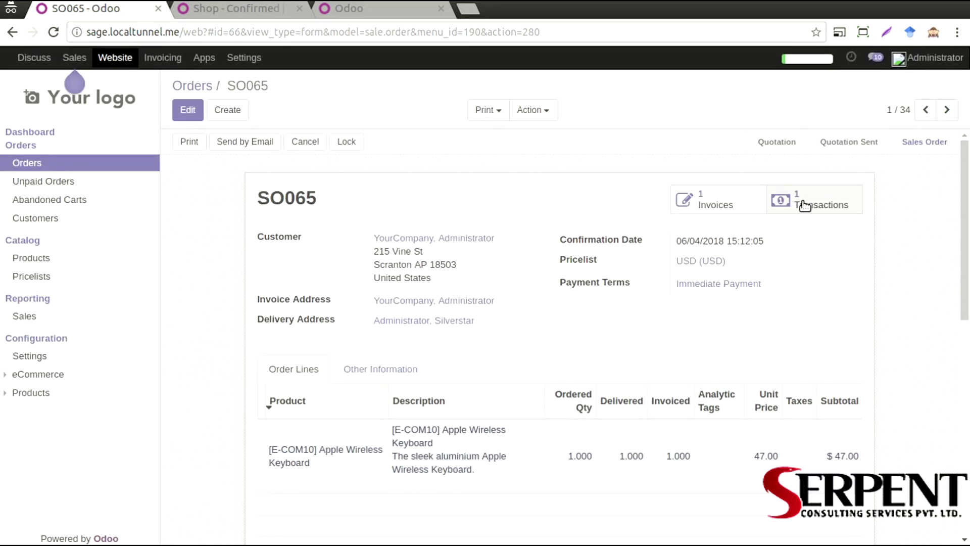
Step: Open SO065's SagePay transaction and review its Sage Pay Info fields, including SecurityKey and status OK
{"action": "left_click", "coordinate": [804, 200]}
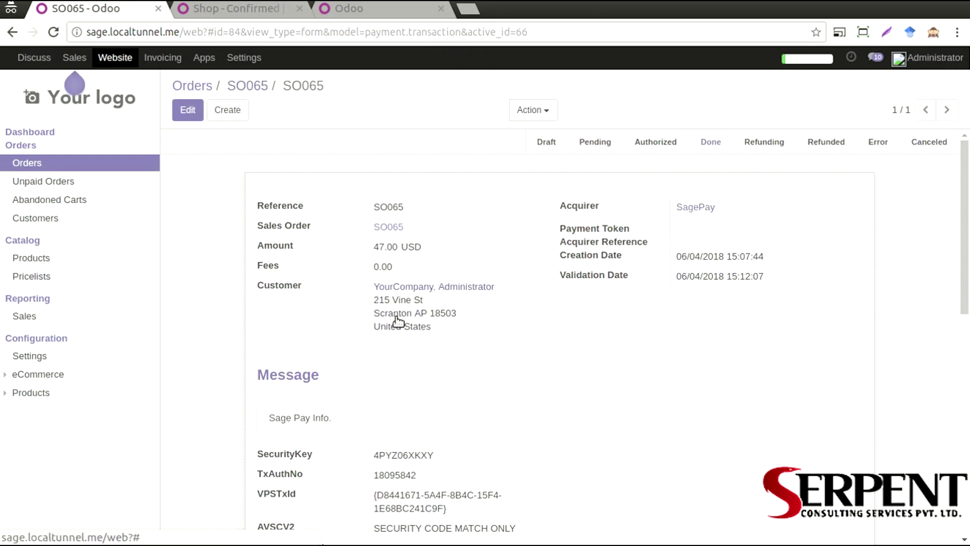
{"action": "scroll", "coordinate": [399, 322], "scroll_direction": "down", "scroll_amount": 3}
{"action": "scroll", "coordinate": [399, 322], "scroll_direction": "down", "scroll_amount": 2}
{"action": "scroll", "coordinate": [287, 278], "scroll_direction": "down", "scroll_amount": 3}
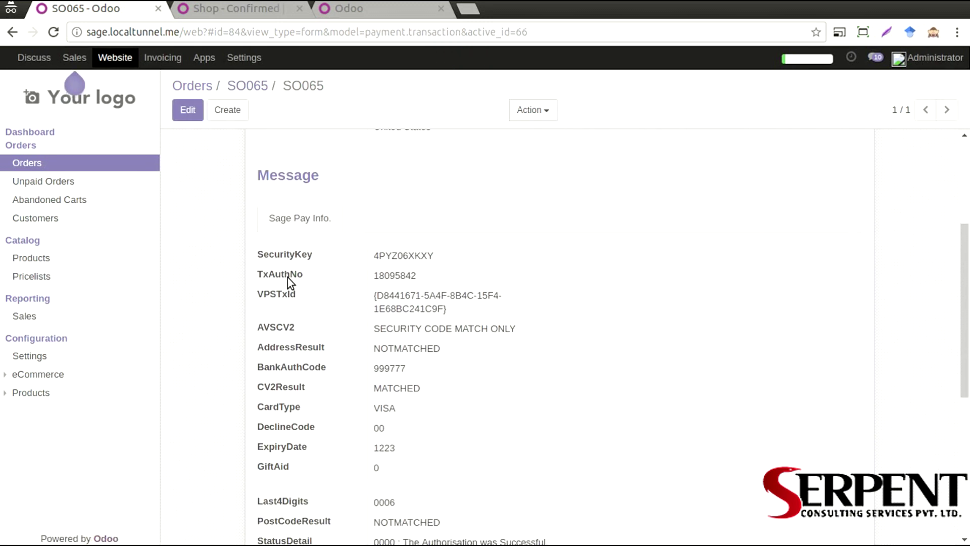
{"action": "double_click", "coordinate": [394, 252]}
{"action": "left_click", "coordinate": [395, 273]}
{"action": "scroll", "coordinate": [451, 260], "scroll_direction": "down", "scroll_amount": 2}
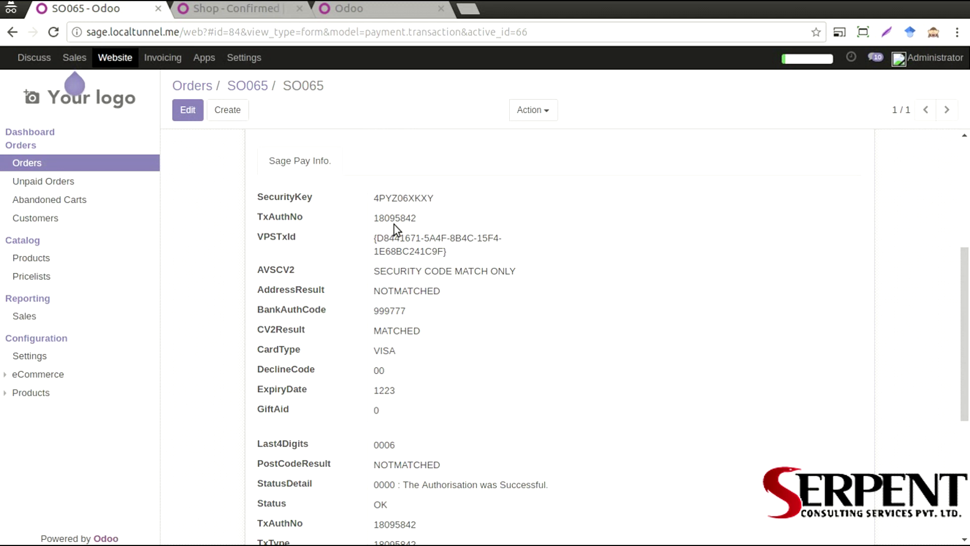
{"action": "scroll", "coordinate": [394, 225], "scroll_direction": "down", "scroll_amount": 4}
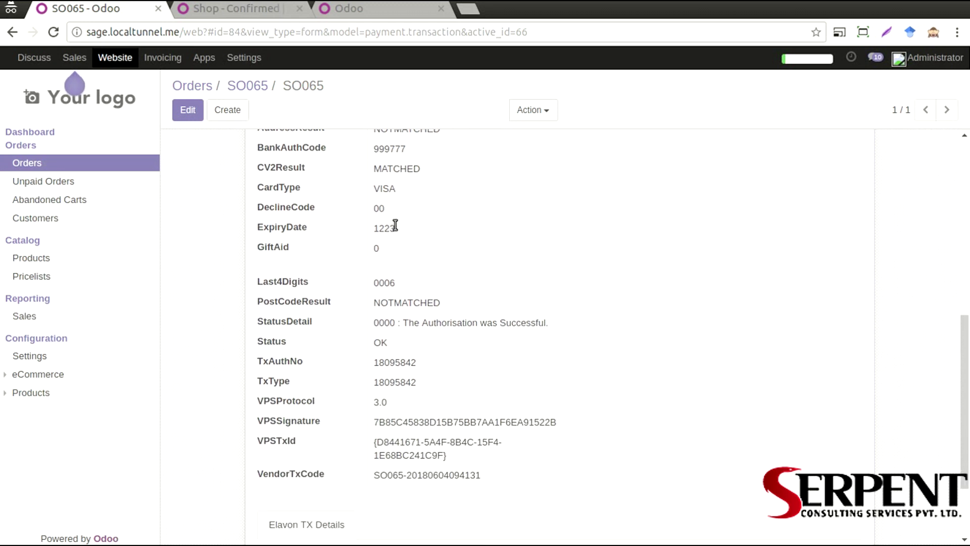
{"action": "scroll", "coordinate": [394, 186], "scroll_direction": "down", "scroll_amount": 2}
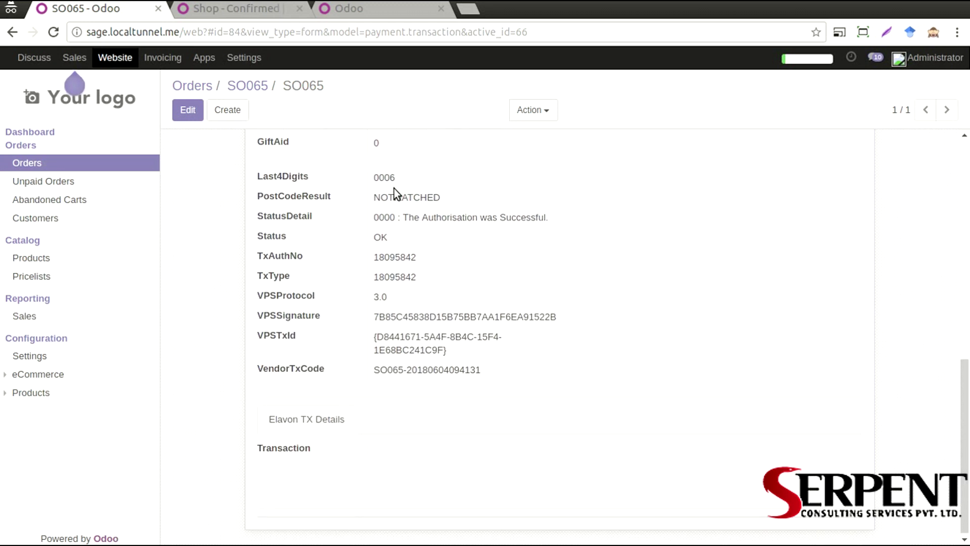
{"action": "scroll", "coordinate": [399, 283], "scroll_direction": "up", "scroll_amount": 4}
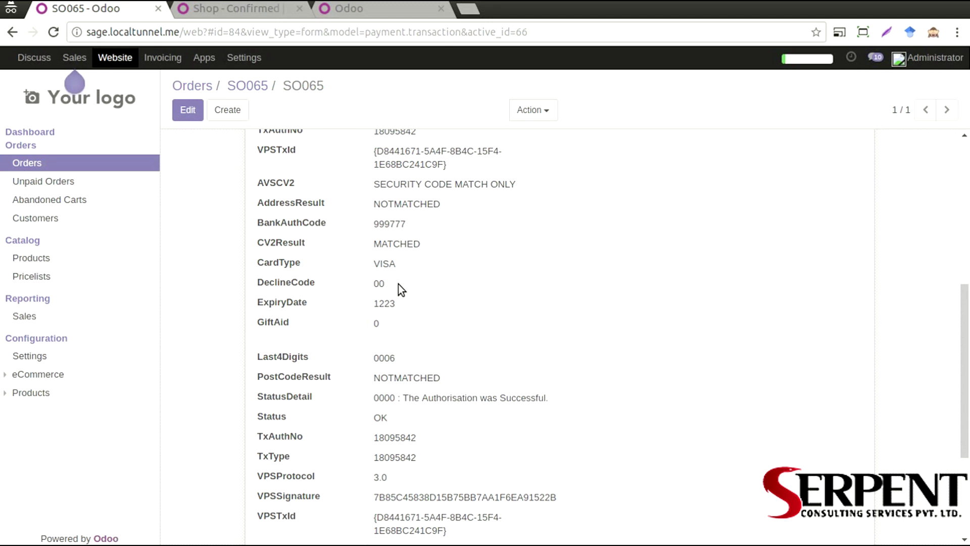
{"action": "scroll", "coordinate": [398, 284], "scroll_direction": "up", "scroll_amount": 6}
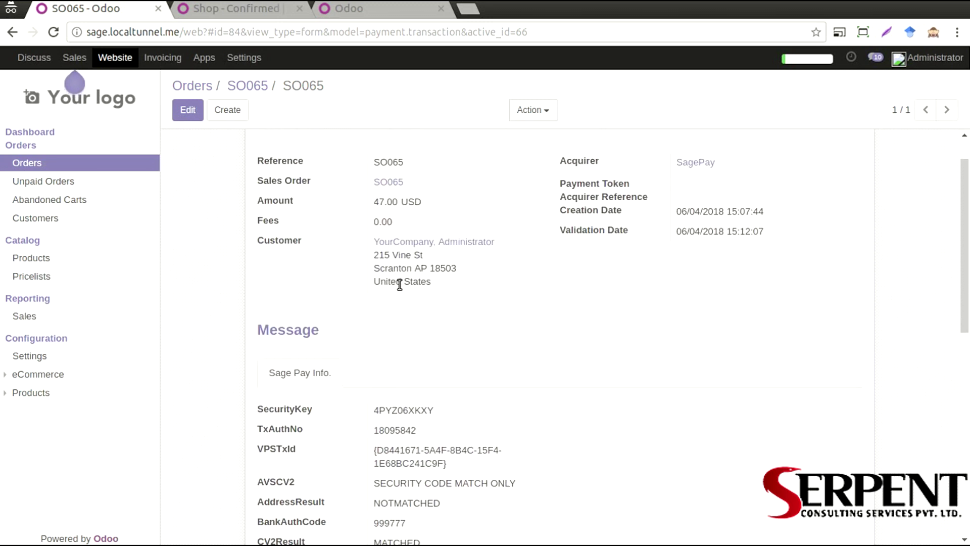
{"action": "scroll", "coordinate": [399, 284], "scroll_direction": "up", "scroll_amount": 1}
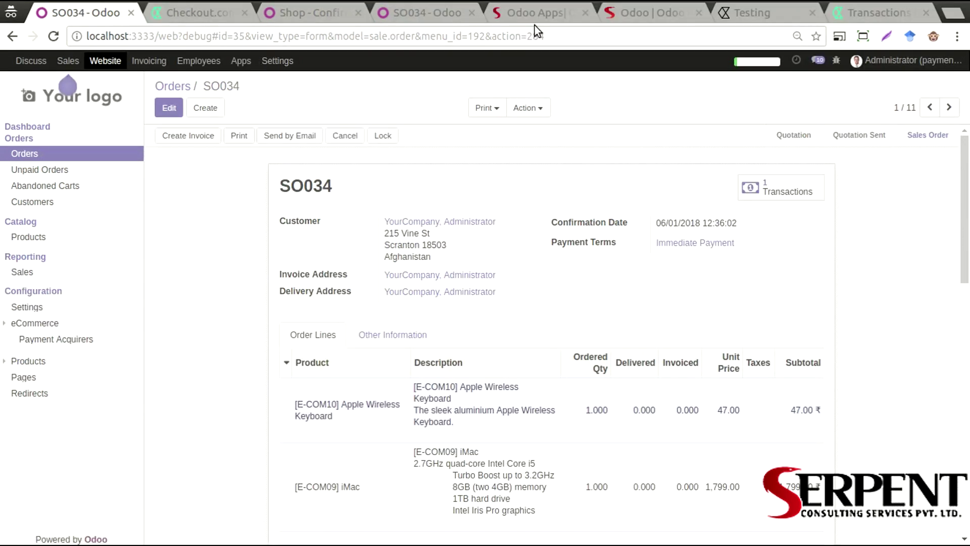
Step: Switch to the serpentcs.com tab showing the Serpent Consulting home page
{"action": "left_click", "coordinate": [612, 14]}
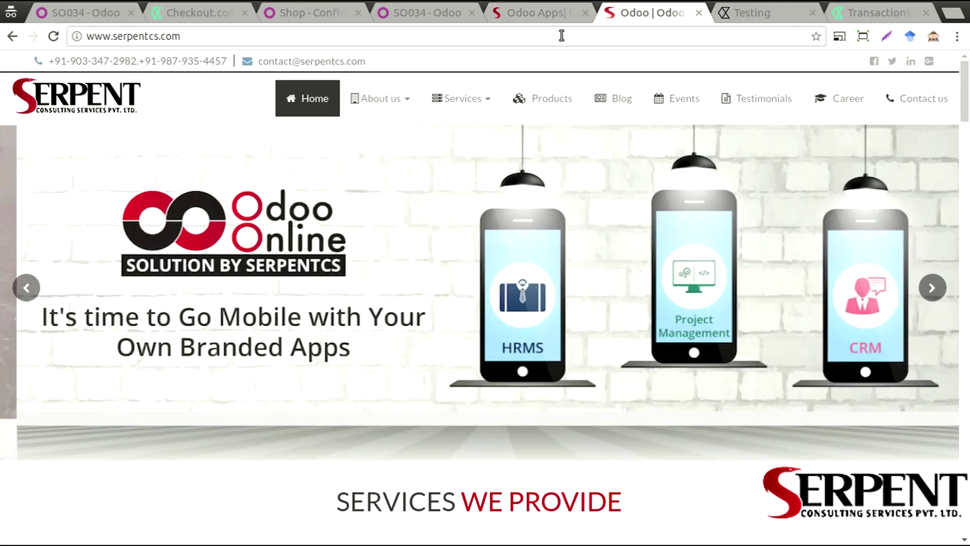